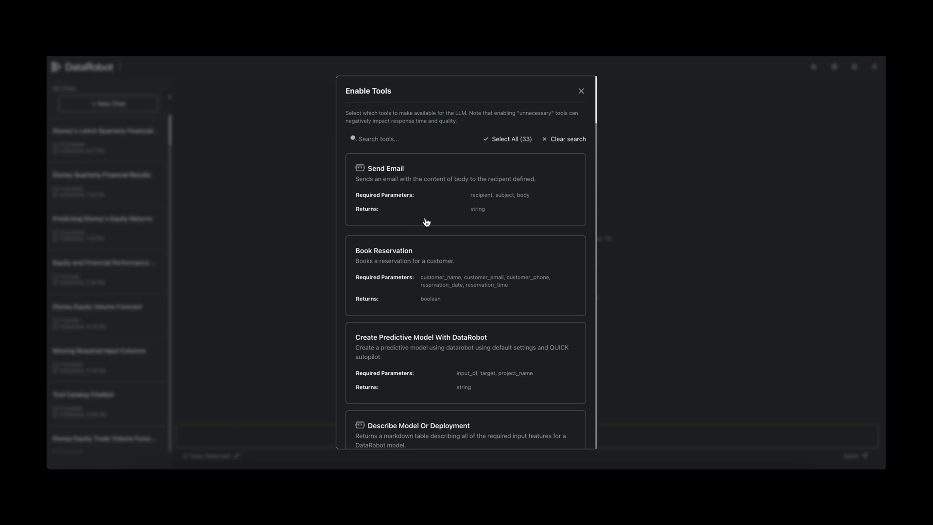
Look through the whole list of available tools with their descriptions, parameters and return types
scroll(426, 223, down, 5)
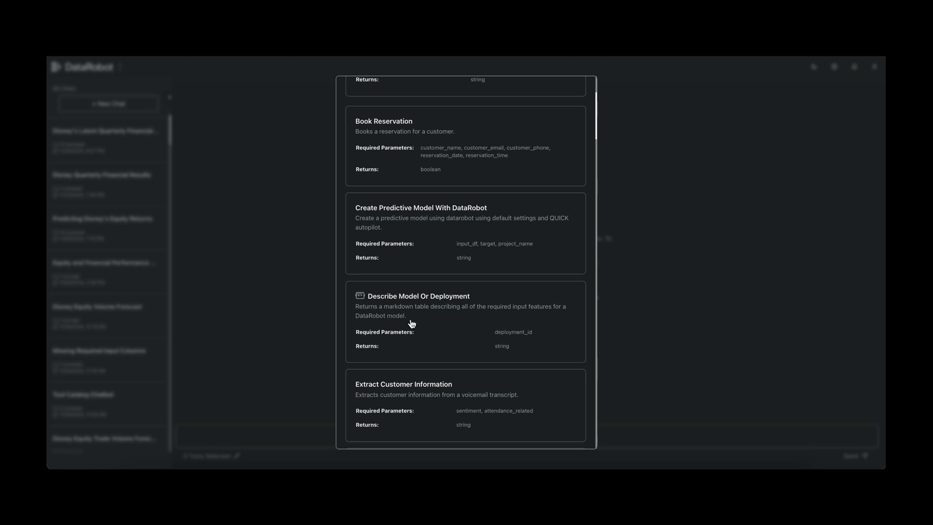
scroll(412, 324, down, 5)
scroll(412, 324, down, 2)
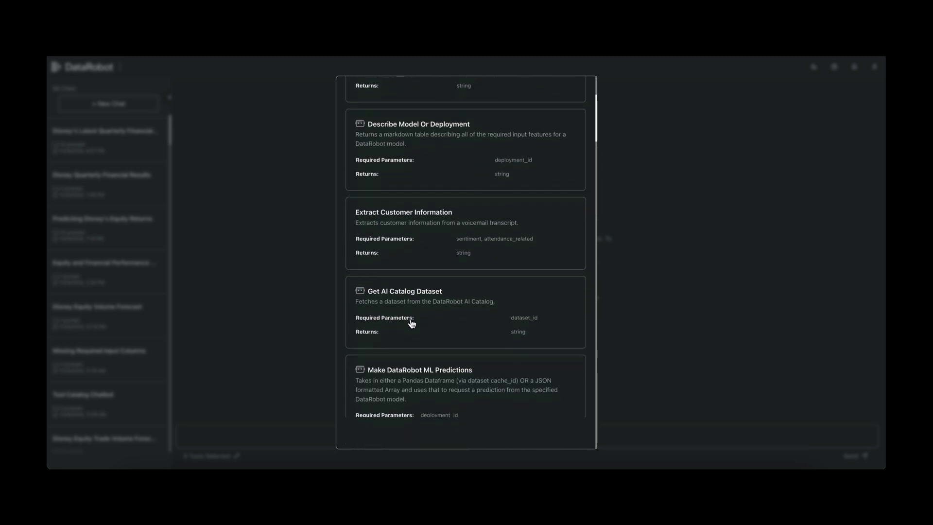
scroll(412, 324, down, 7)
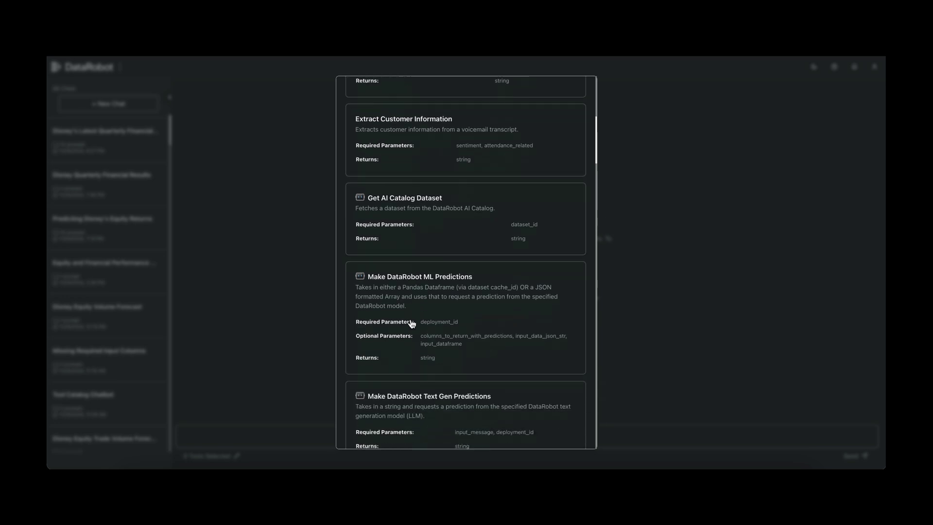
scroll(412, 324, down, 6)
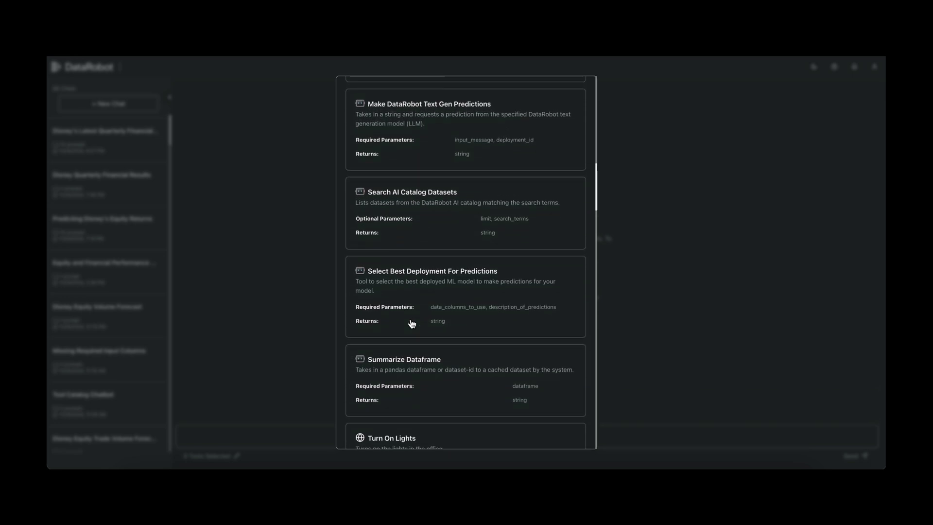
scroll(412, 324, down, 8)
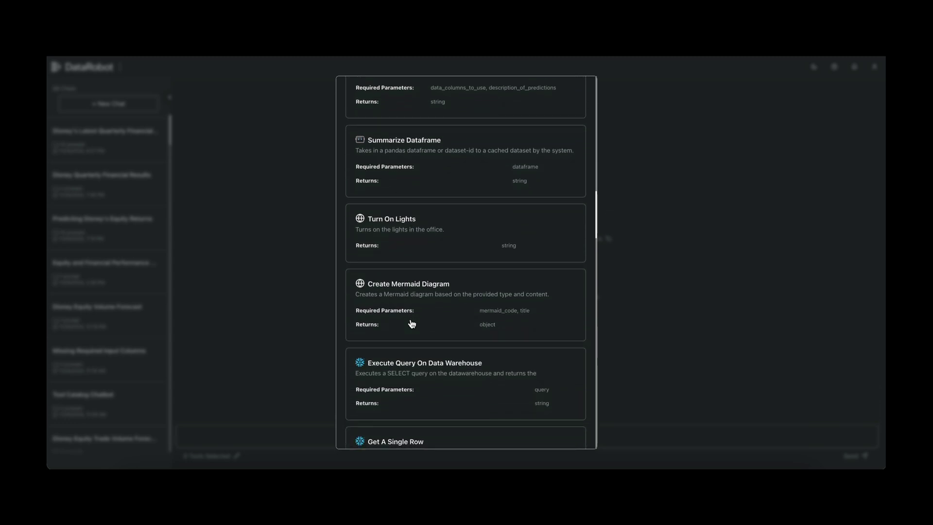
scroll(412, 324, down, 11)
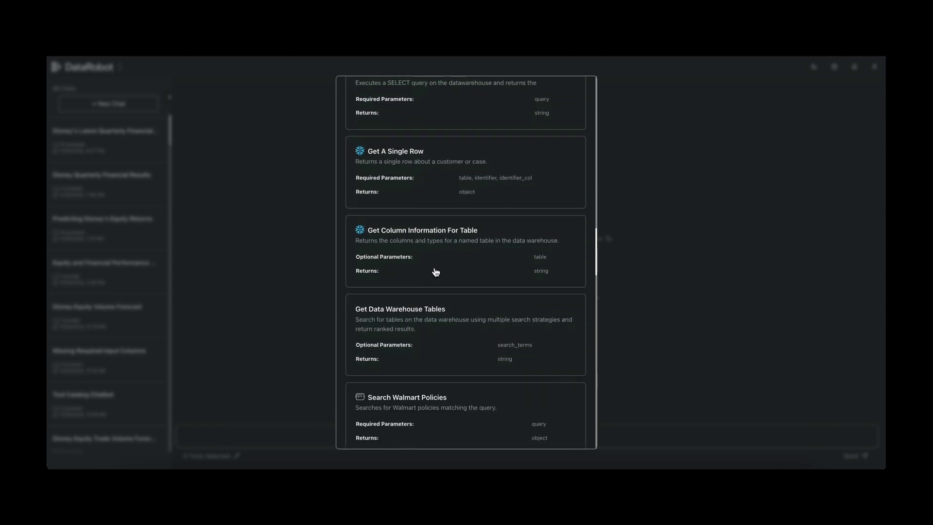
scroll(436, 272, down, 8)
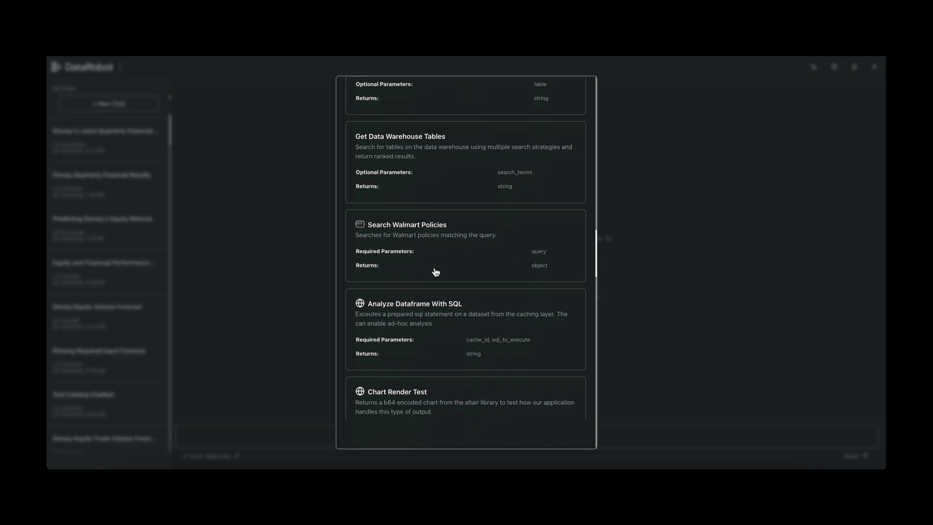
scroll(435, 272, down, 9)
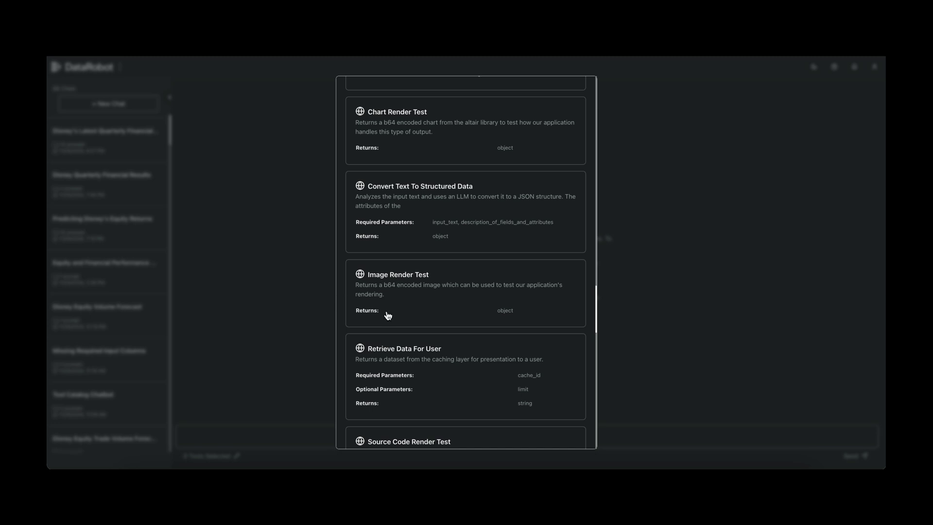
scroll(387, 315, down, 15)
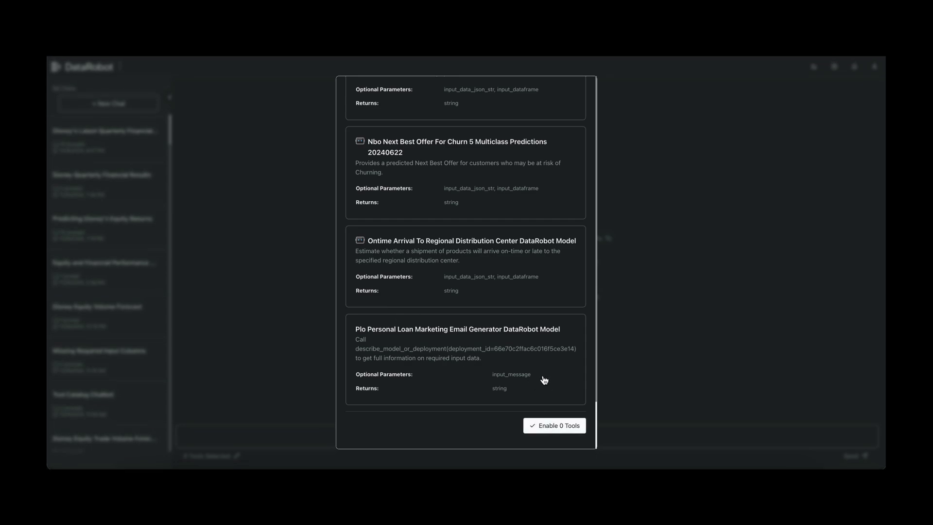
scroll(545, 380, up, 10)
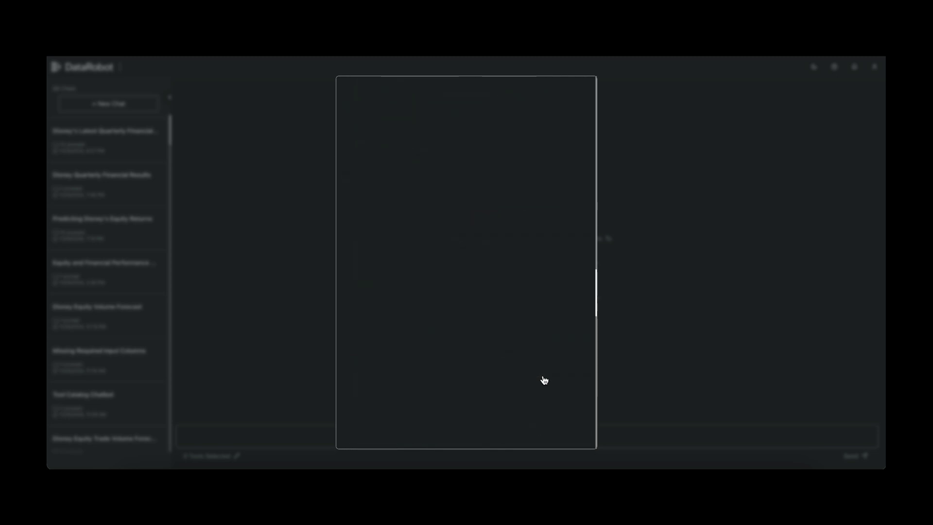
scroll(545, 379, up, 10)
scroll(544, 380, up, 10)
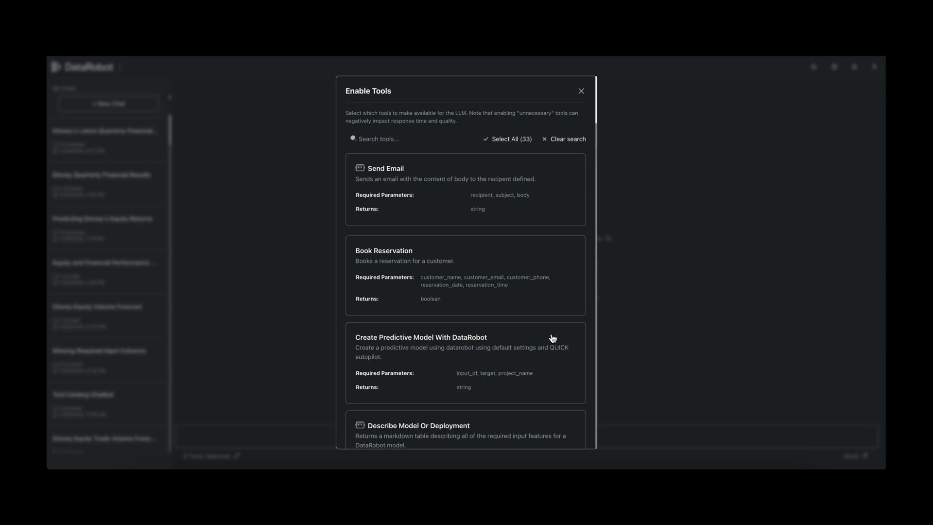
Enable all 33 tools for the LLM and close the tool selection
click(507, 141)
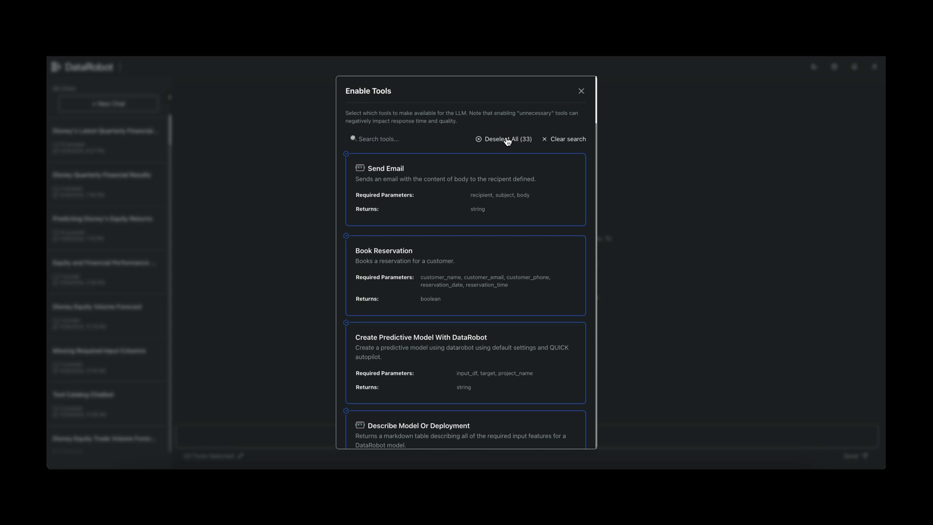
click(580, 92)
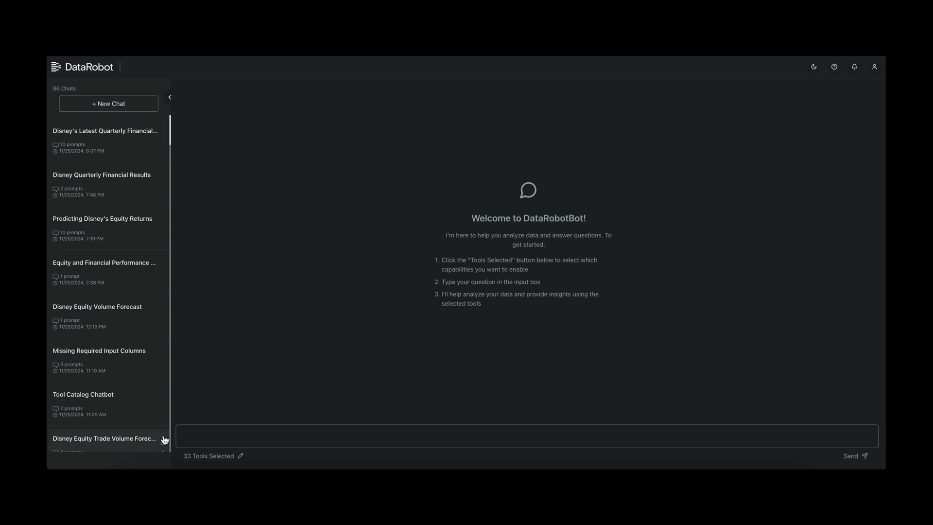
Ask the assistant to summarize Disney's recent historical financial performance and give an overview of the volatility of the DIS stock
click(214, 429)
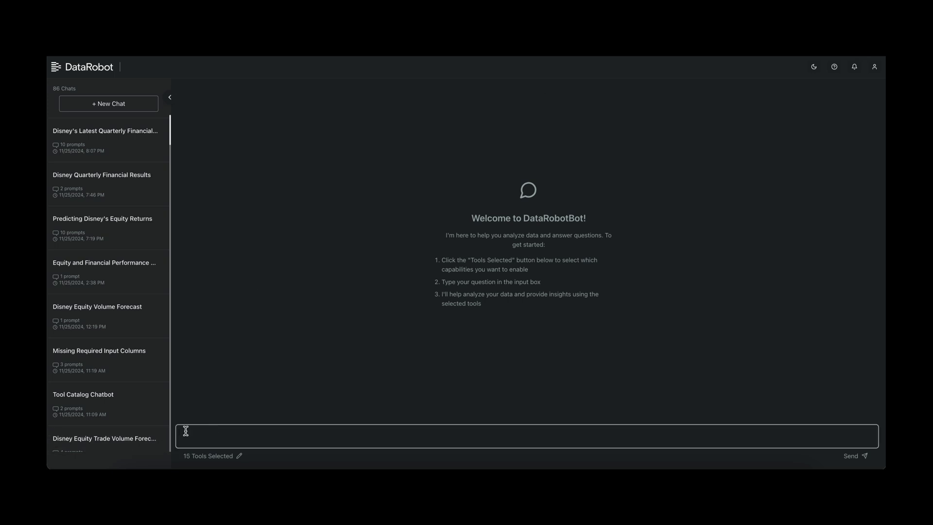
text(Can you summarize the recent historical financial performance of Disney? I'd also be interested in an overview of the volatility of the DIS stock.)
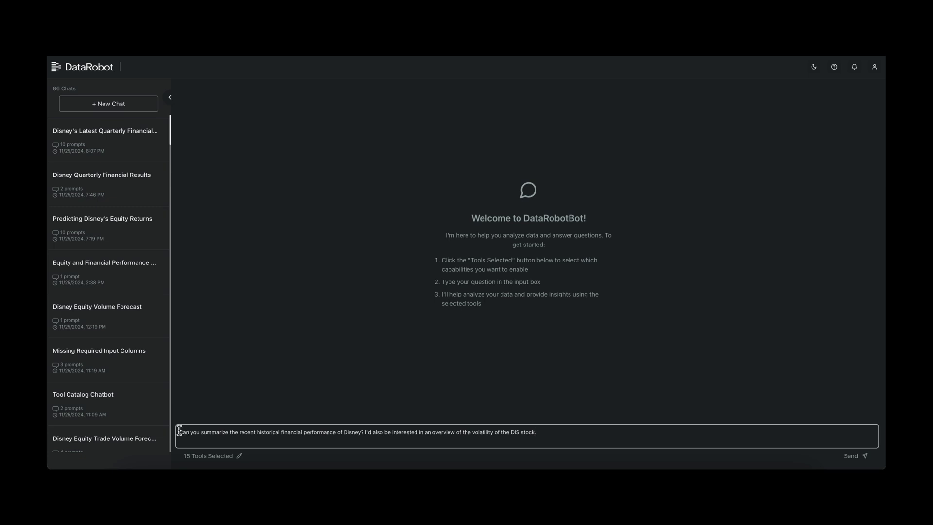
key(Return)
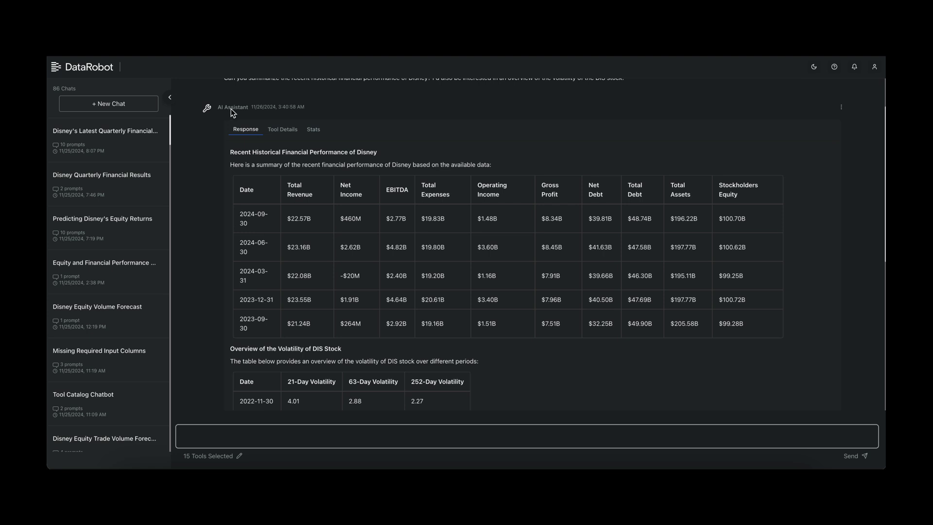
Inspect the arguments and results of both Get Data Warehouse Tables calls behind the assistant's response
click(283, 132)
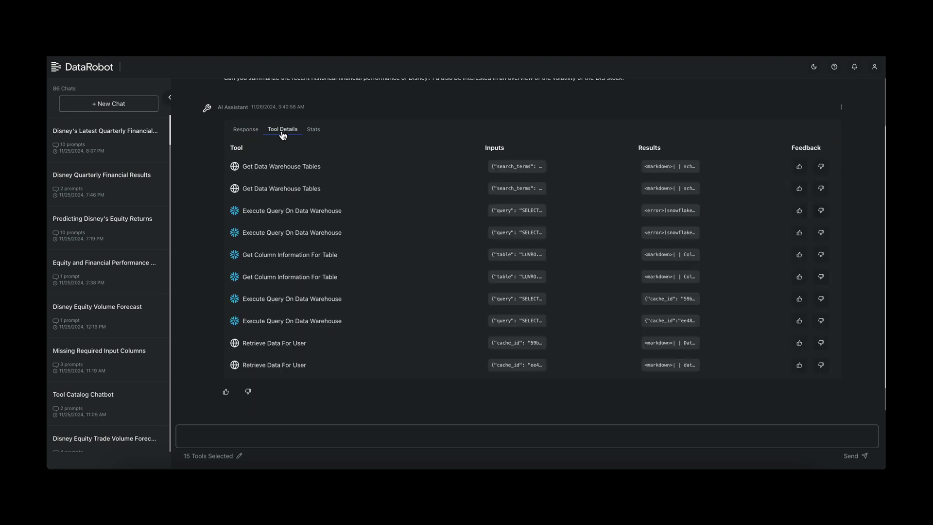
click(313, 171)
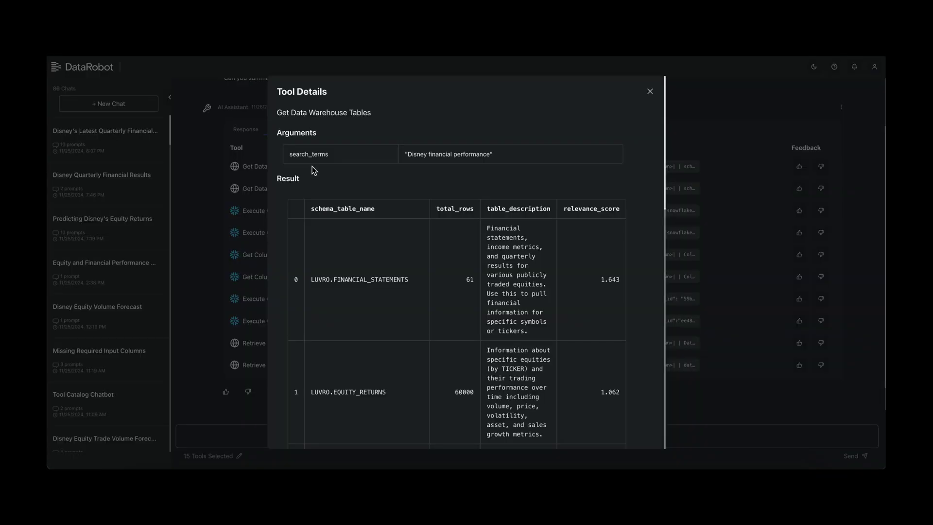
scroll(450, 163, down, 3)
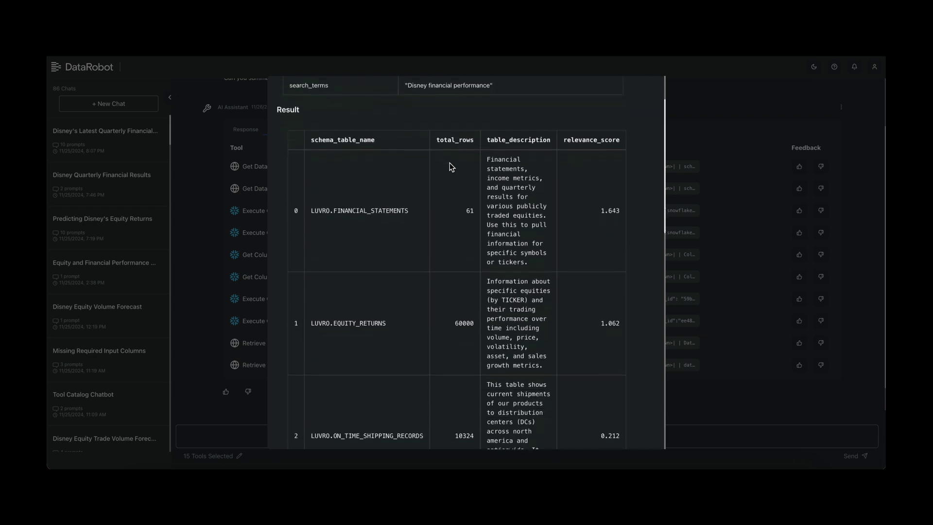
scroll(450, 162, up, 3)
click(650, 92)
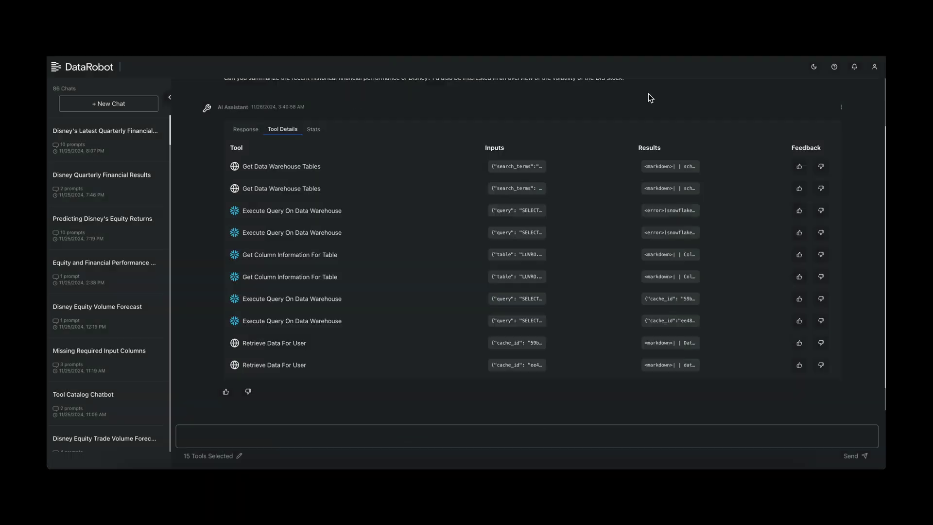
click(346, 188)
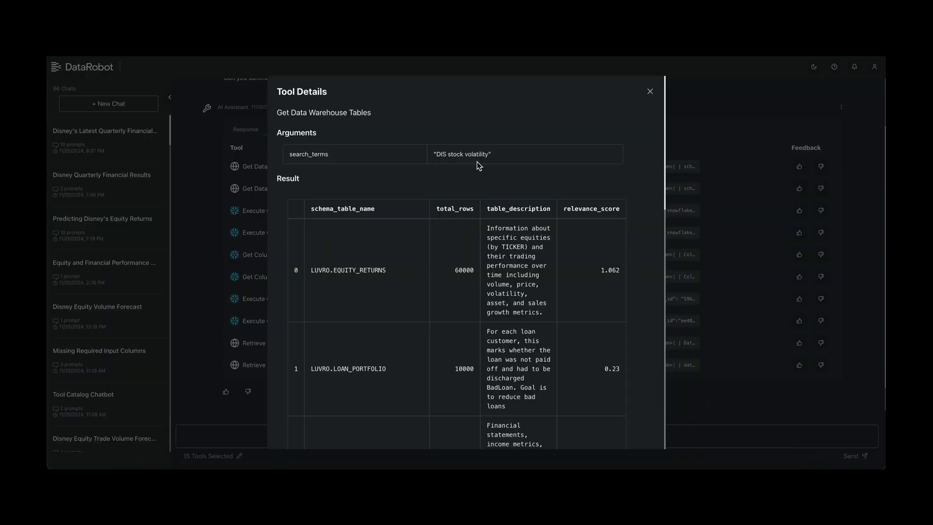
click(650, 92)
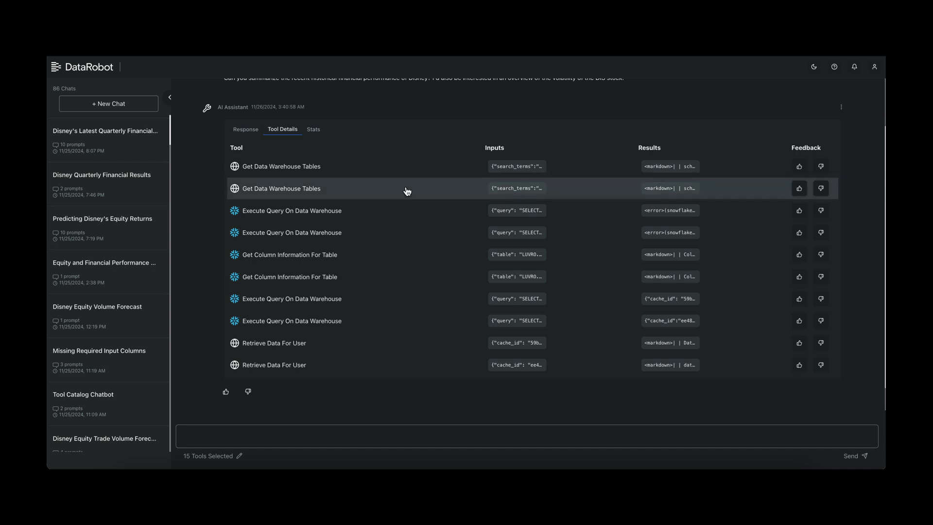
Inspect the first Get Column Information For Table call and the last Execute Query On Data Warehouse call
click(312, 254)
scroll(364, 308, down, 3)
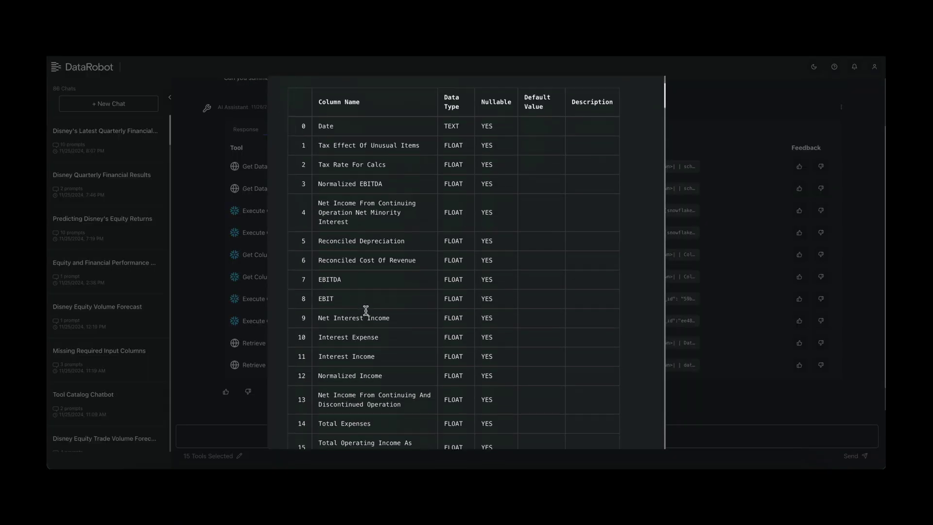
scroll(366, 314, up, 3)
click(650, 92)
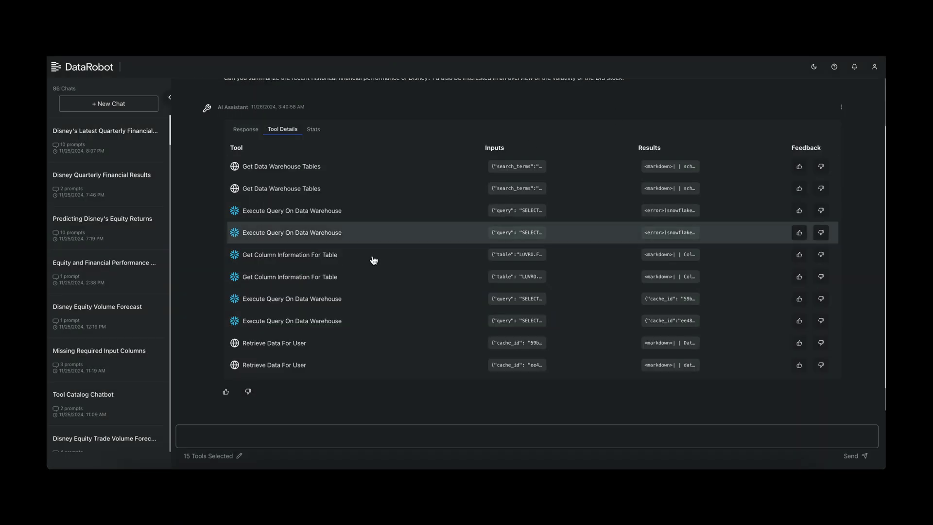
click(321, 319)
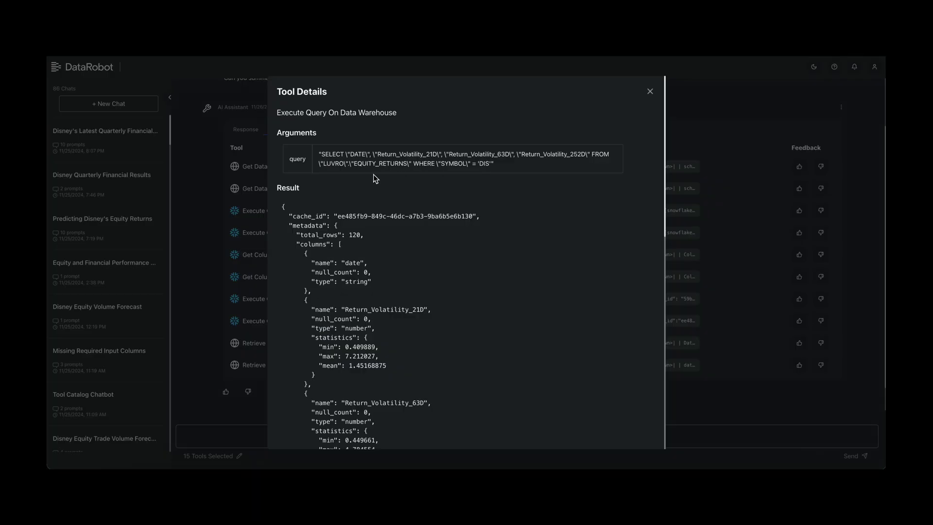
click(651, 91)
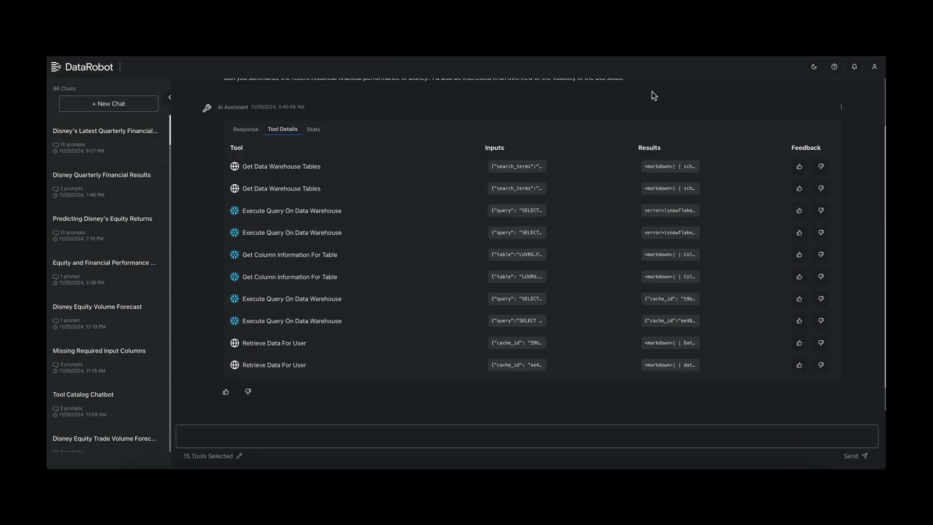
Return to the response and ask to use the same returns dataset to predict whether Disney's returns will be in the top quintile over the next month
click(246, 132)
scroll(204, 239, down, 7)
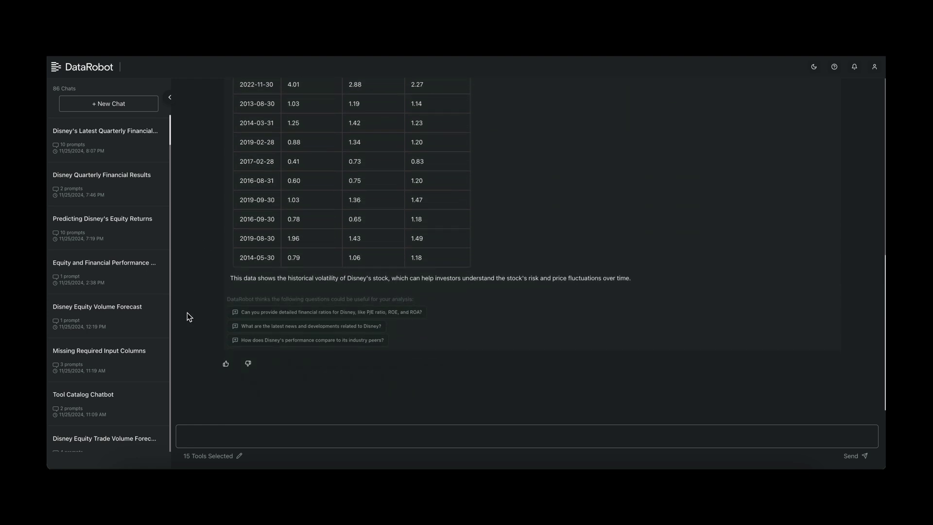
click(177, 434)
text(Great, thanks! Can you use the same returns dataset to predict whether Disney's returns will be in the top quintile over the next month?)
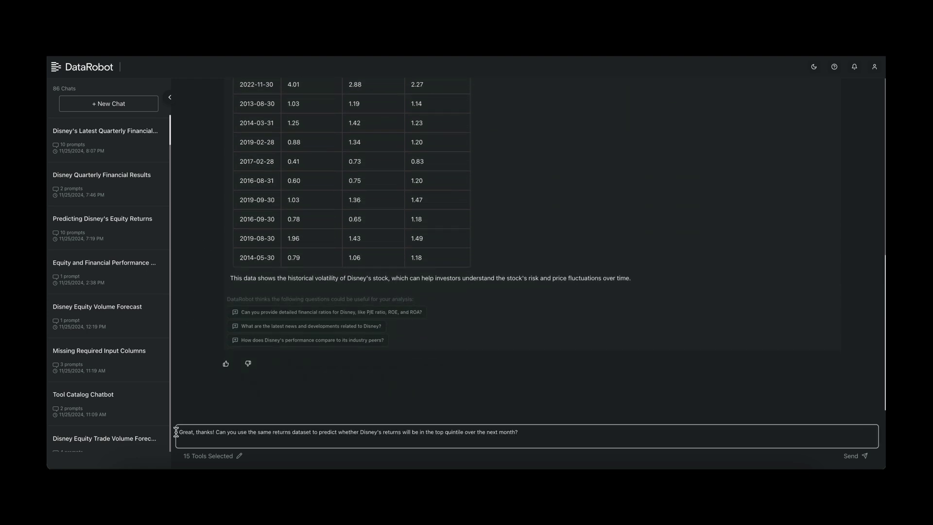
key(Return)
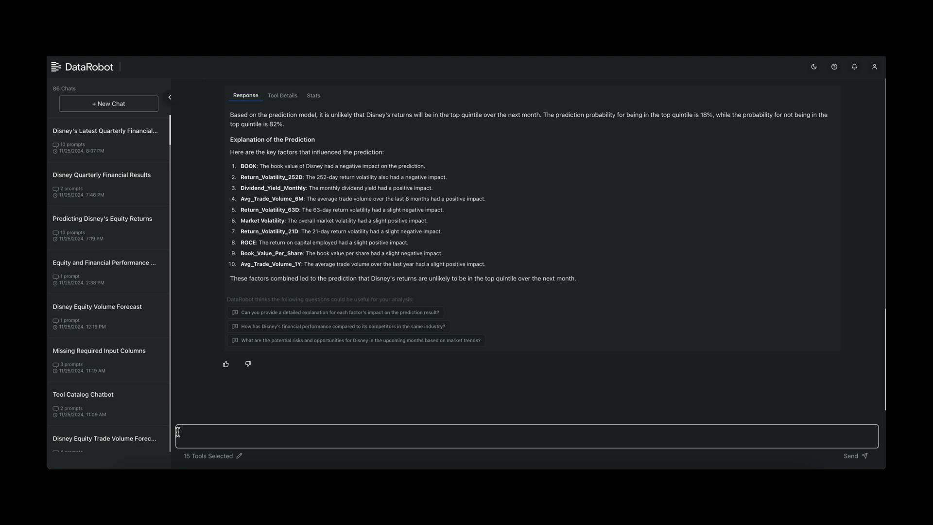
Ask the assistant for Disney's expected daily trading volume over the next fourteen days
click(183, 432)
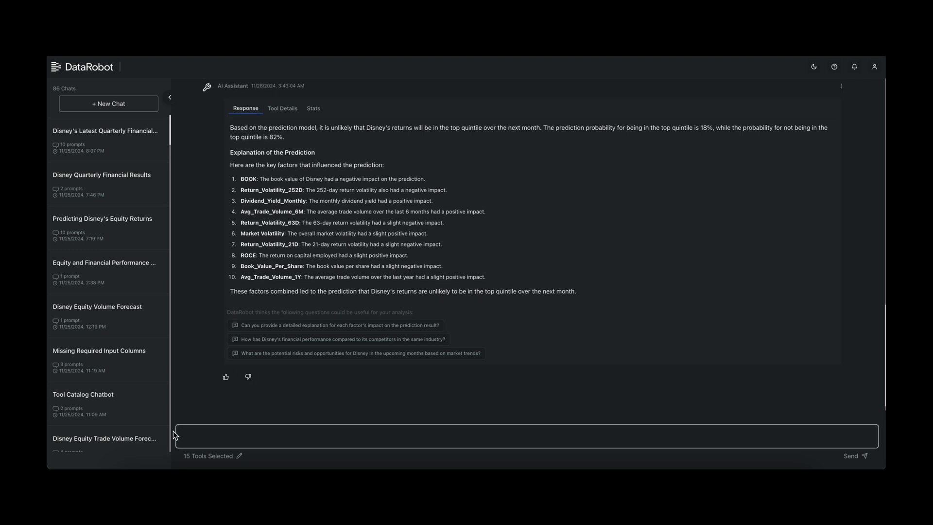
text(What is the expected daily trading volume for Disney over the next fourteen days?)
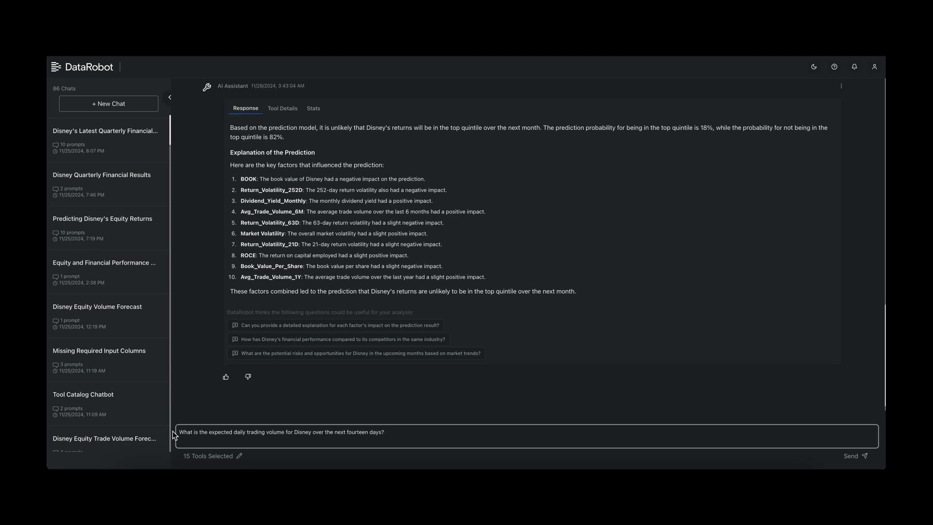
key(Return)
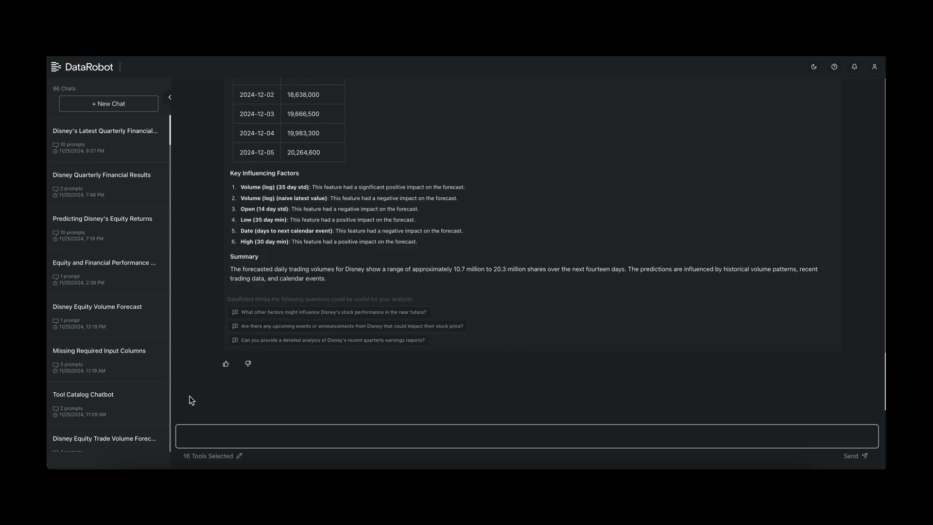
Review the trading volume forecast and open the details of the last Equity Volume Daily Forecasts DataRobot Model call behind it
scroll(194, 390, up, 2)
scroll(195, 391, up, 1)
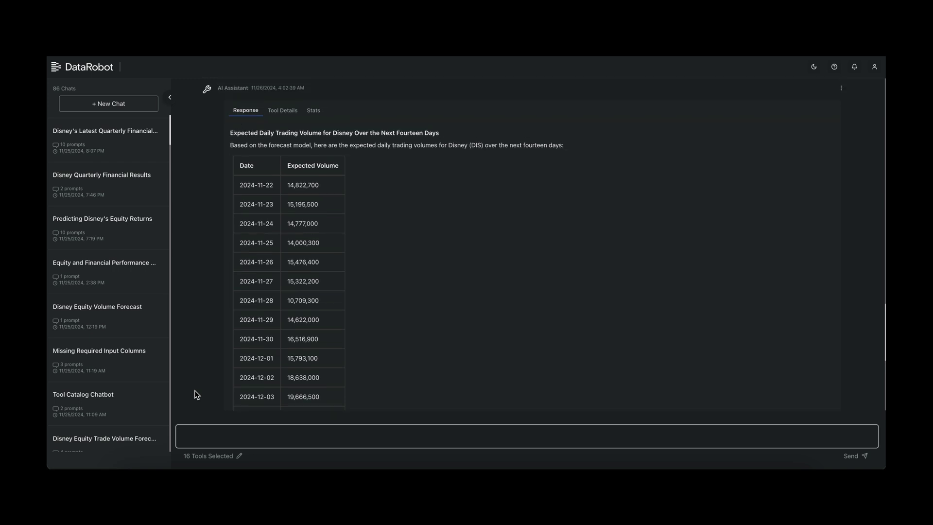
click(283, 111)
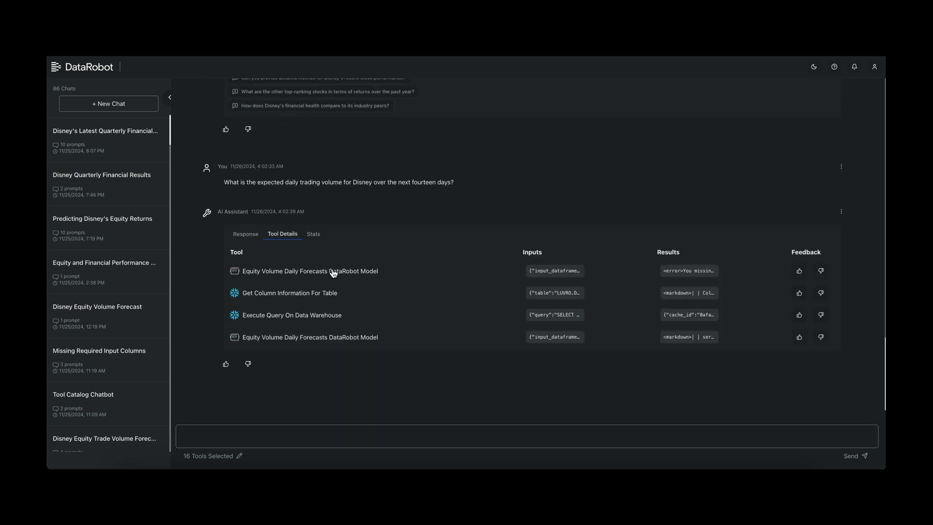
click(287, 339)
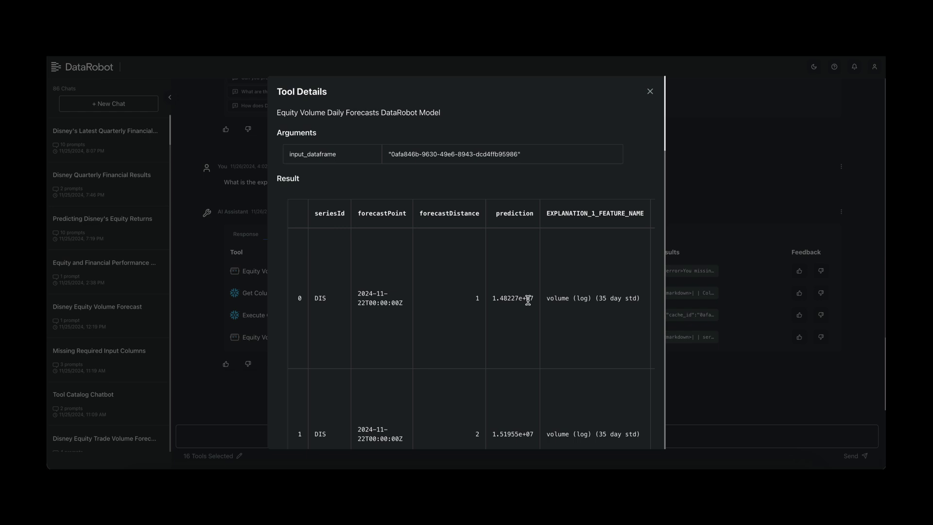
Examine the forecast result table of the Equity Volume Daily Forecasts call, then return to the response and read its influencing factors and summary
scroll(527, 301, down, 4)
scroll(530, 287, up, 4)
click(650, 91)
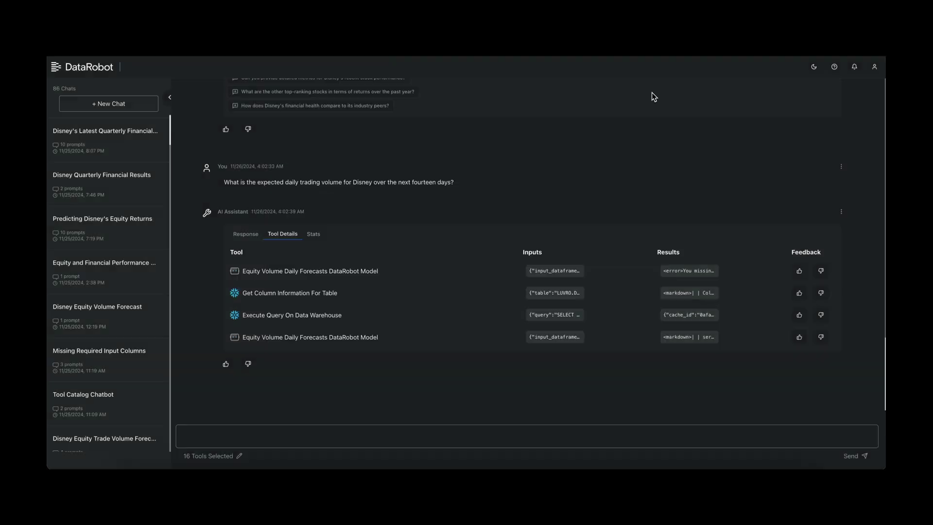
click(260, 237)
scroll(213, 293, down, 10)
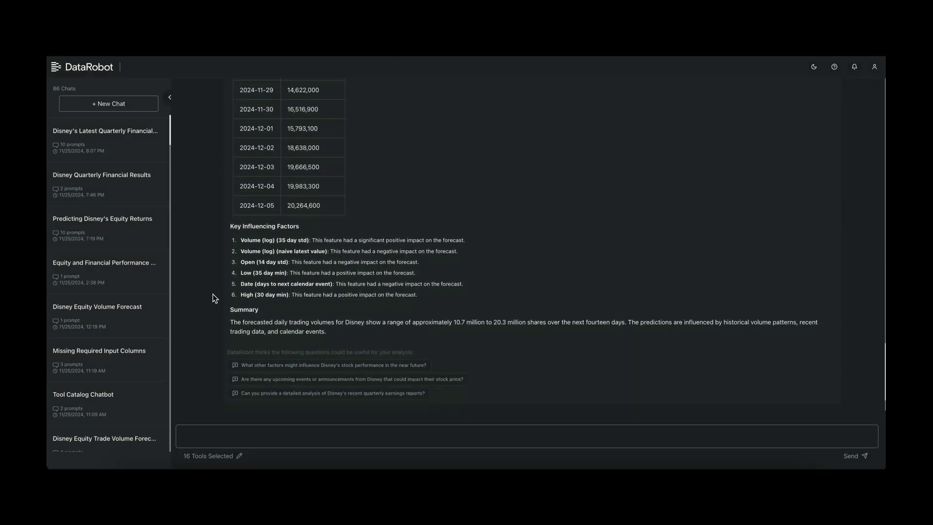
scroll(213, 298, down, 2)
Ask the assistant for a short summary of what the most recent analyst research reports are saying about Disney
click(179, 431)
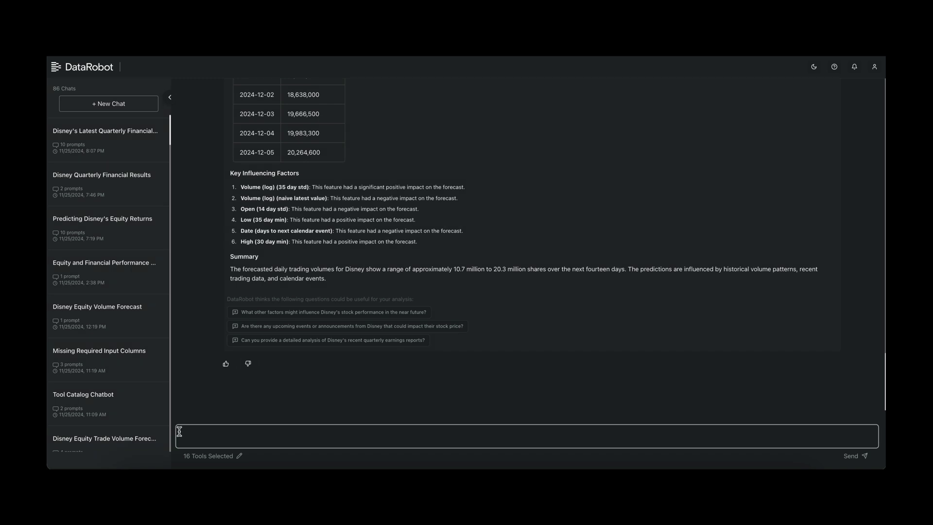
text(Can you provide a short summarize of what the most recent analyst research reports are saying about Disney?)
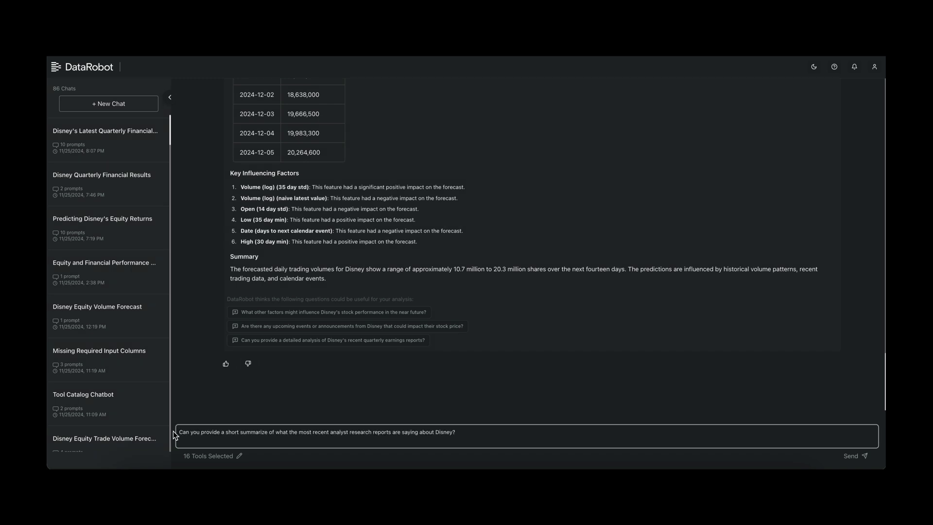
key(Return)
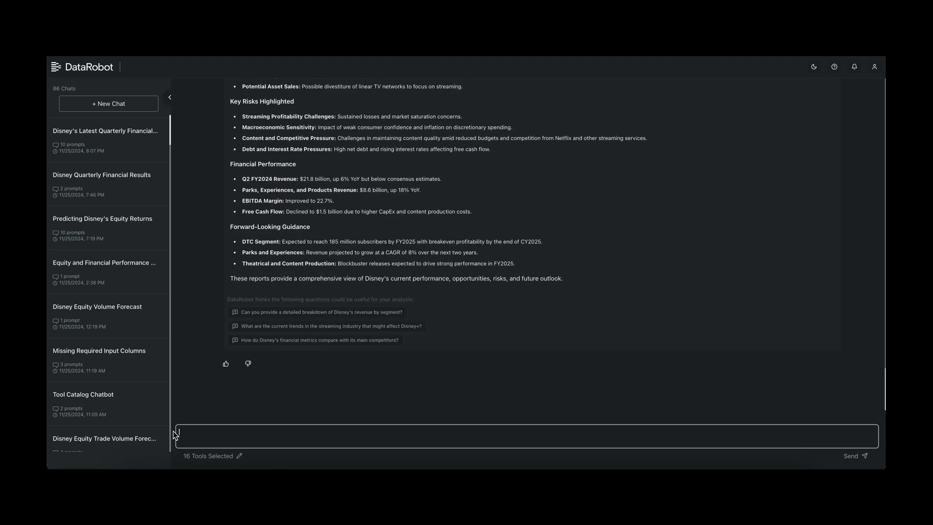
Review the analyst research summary and ask the assistant to summarize all of the above, compose it in an email, and send it to the recipient's address
scroll(194, 399, up, 6)
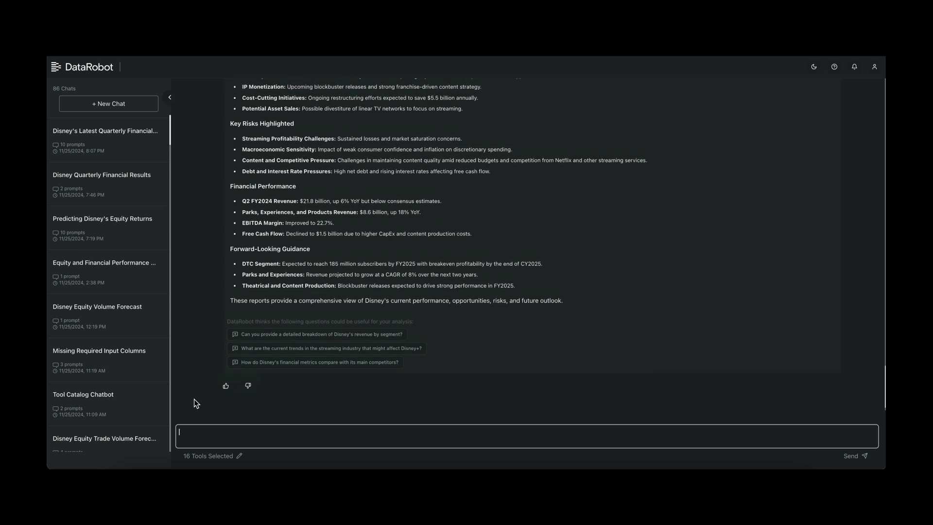
scroll(194, 399, up, 2)
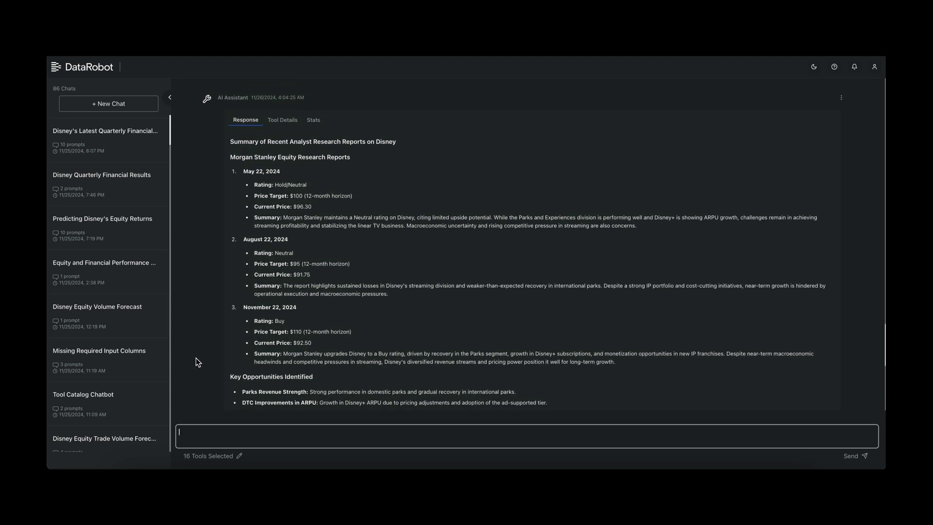
scroll(196, 358, down, 5)
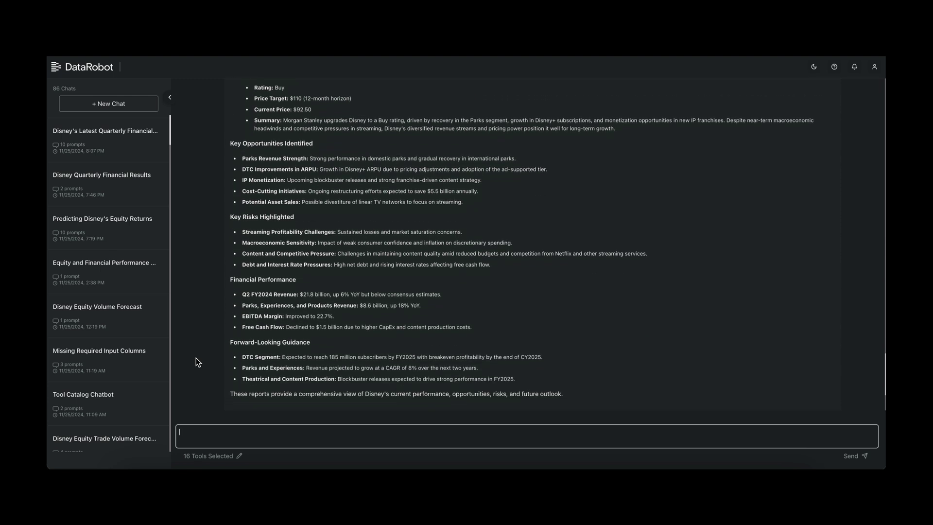
scroll(197, 360, down, 6)
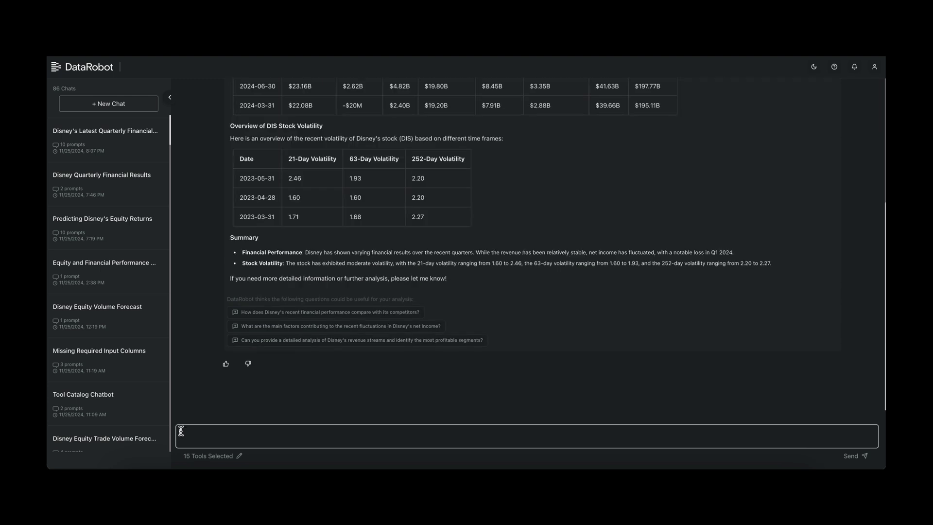
key(ctrl+v)
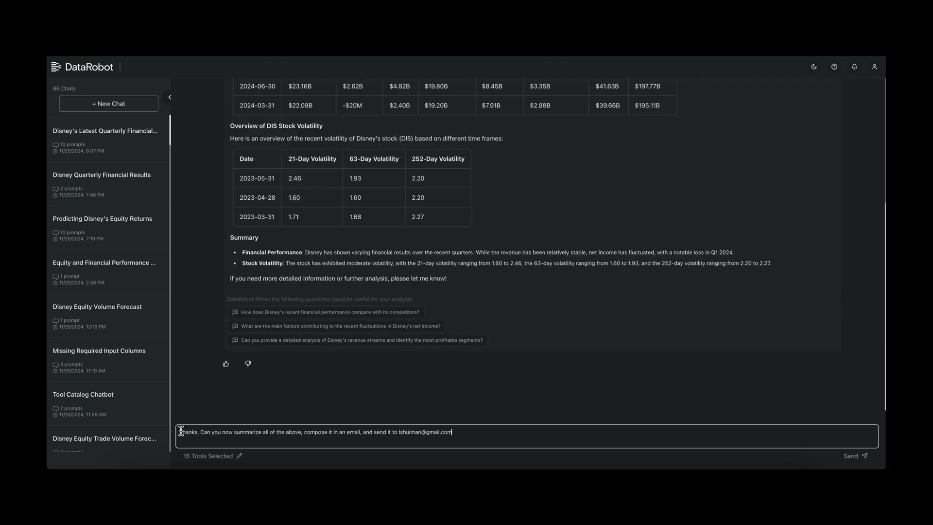
key(Return)
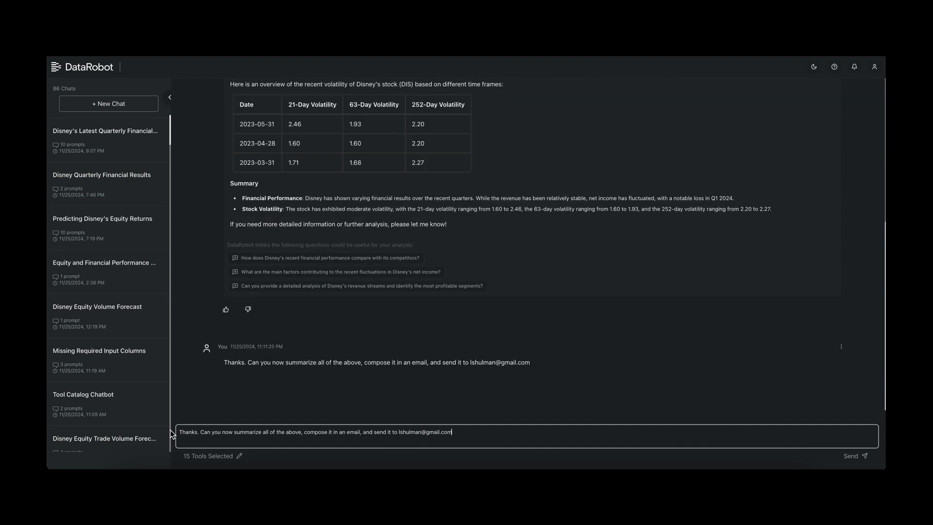